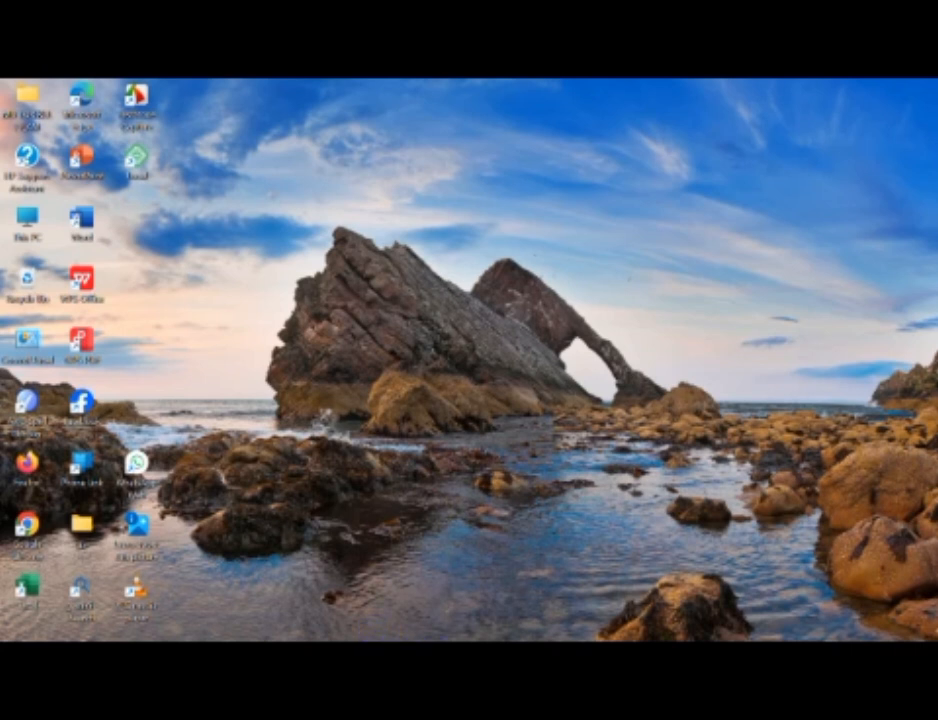
Step: Bring up the Hostinger browser window from the Chrome taskbar icon and get Local open with no sites
mouse_move(542, 652)
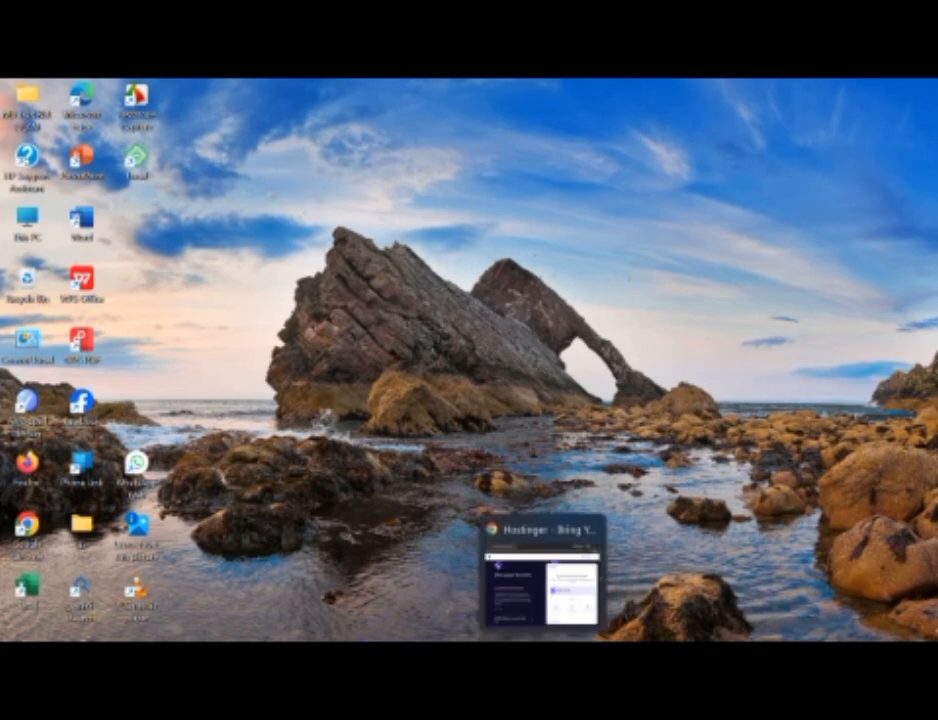
click(545, 590)
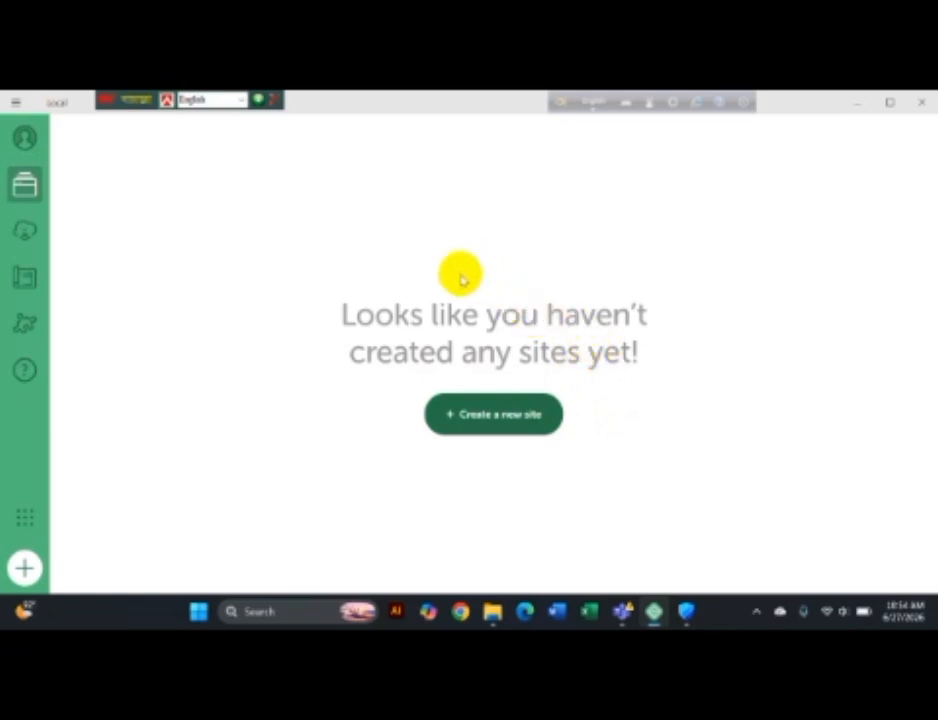
Step: Start a brand-new WordPress site named 'My First Site', glancing at its Advanced options
click(498, 416)
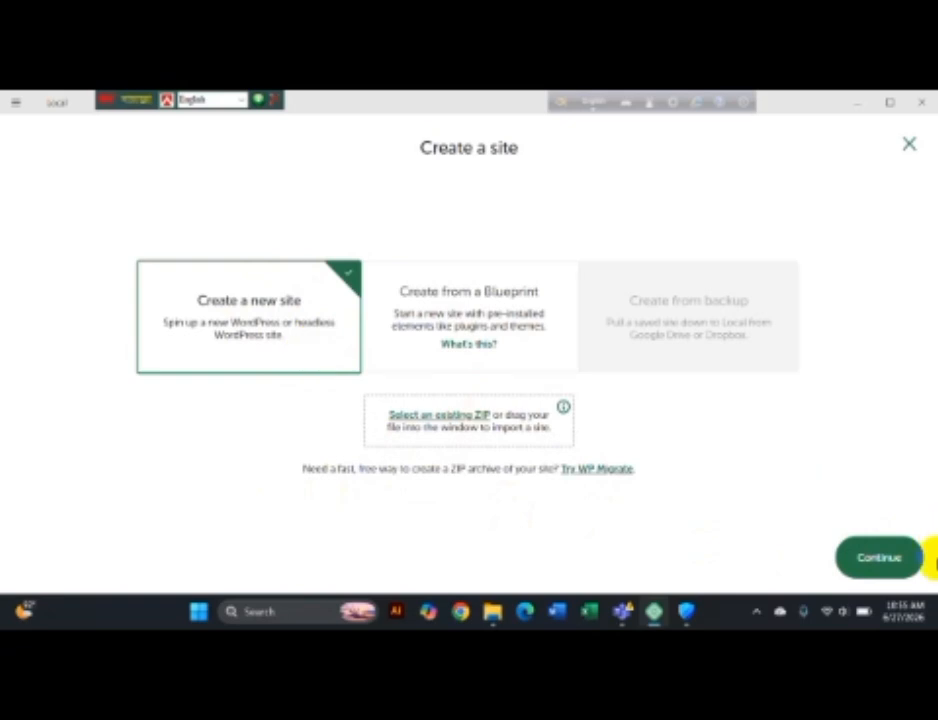
click(887, 553)
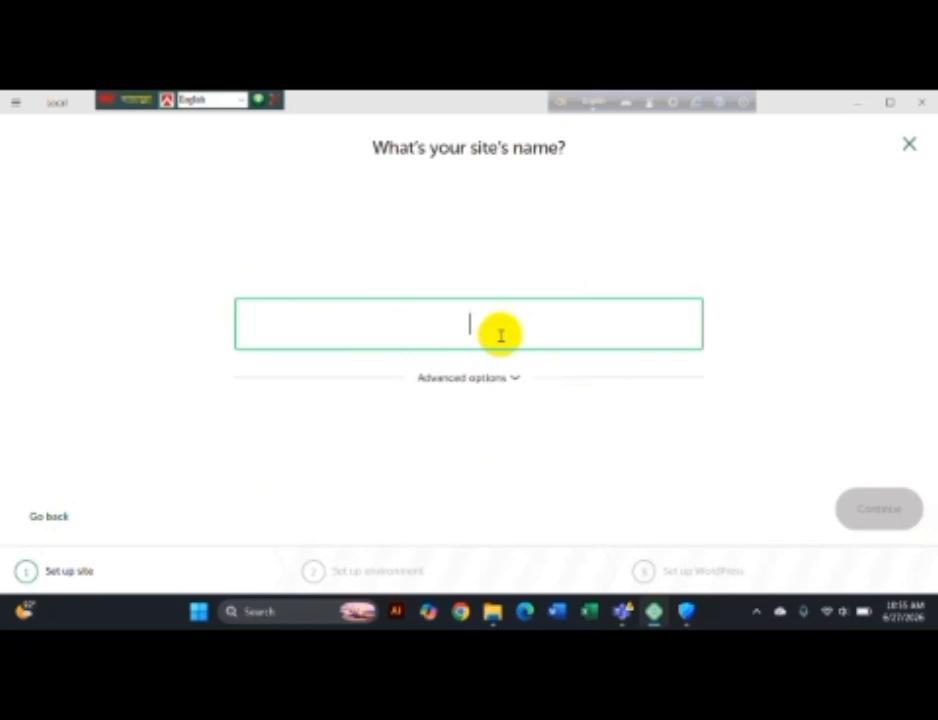
text(F)
key(BackSpace)
text(My First)
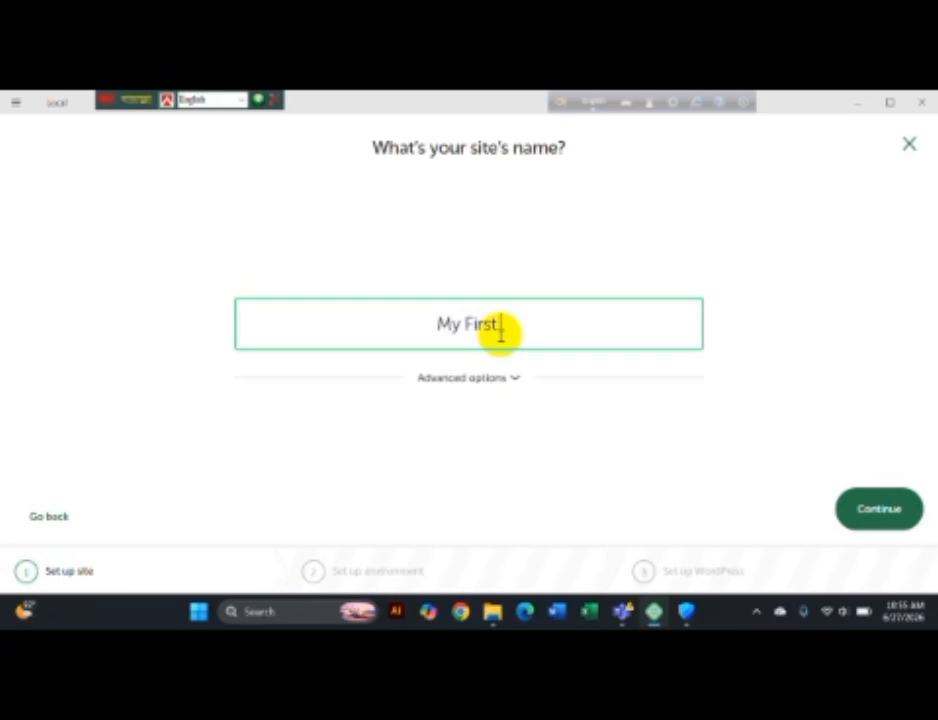
text( Site)
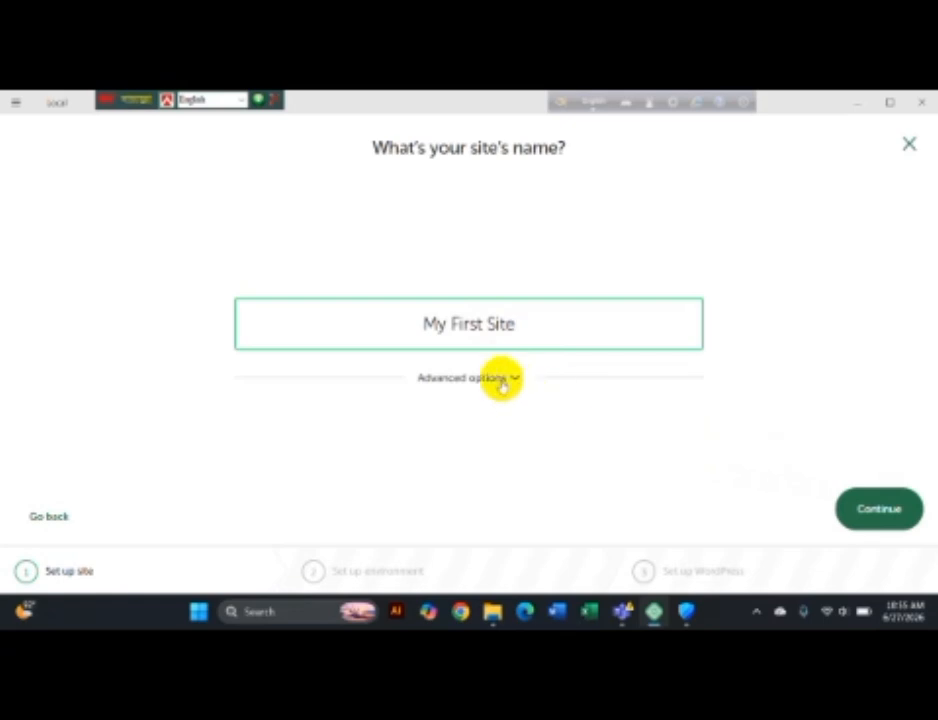
click(512, 378)
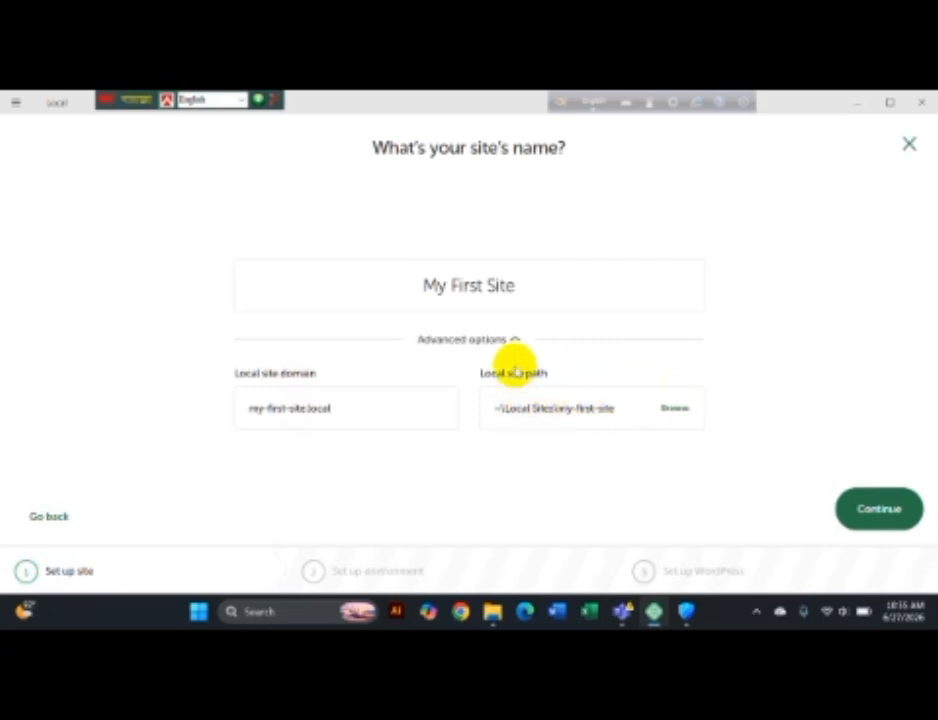
click(512, 342)
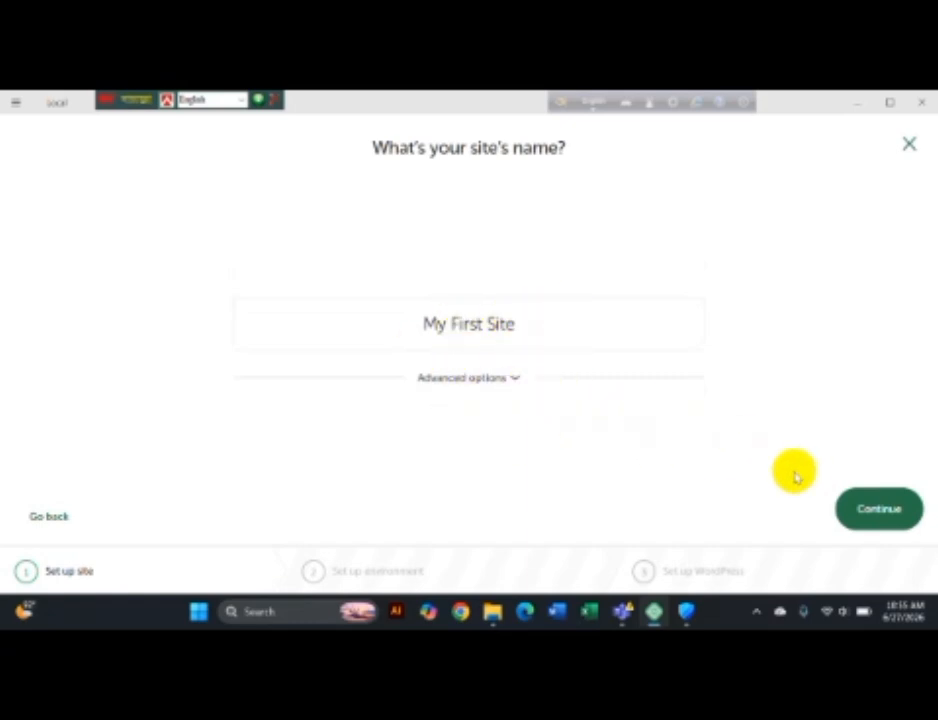
Step: Keep the preferred environment and enter username admin with a visible password
click(852, 508)
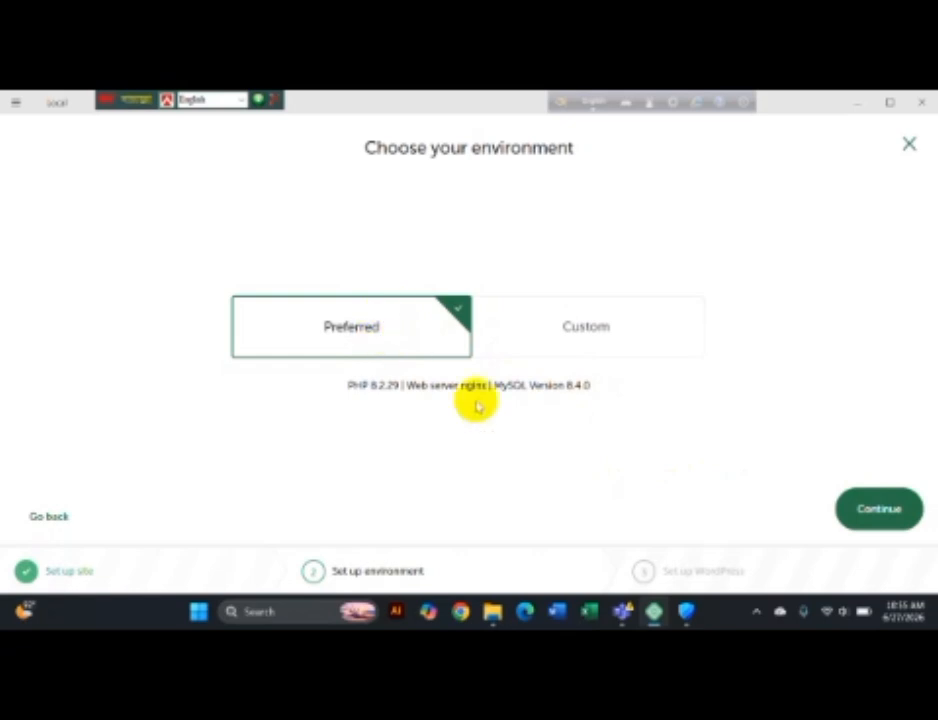
click(858, 508)
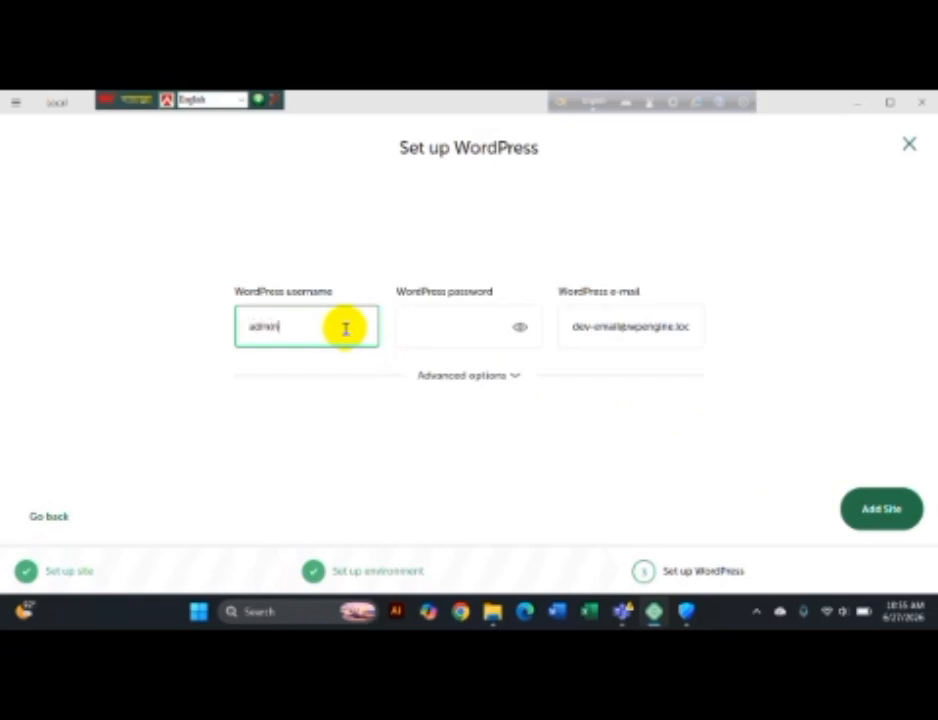
click(425, 329)
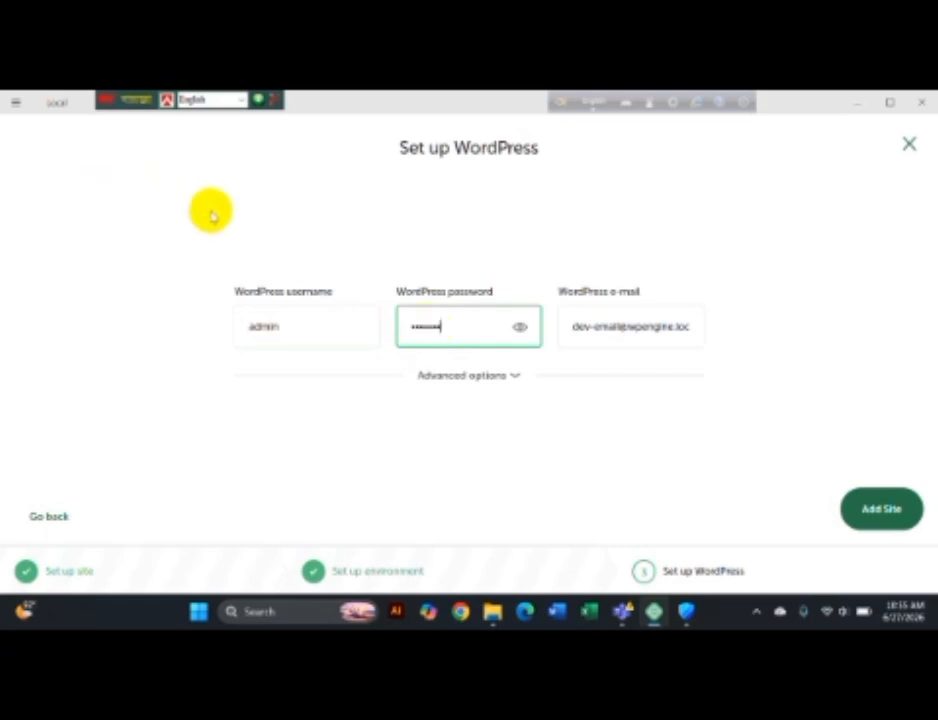
click(520, 328)
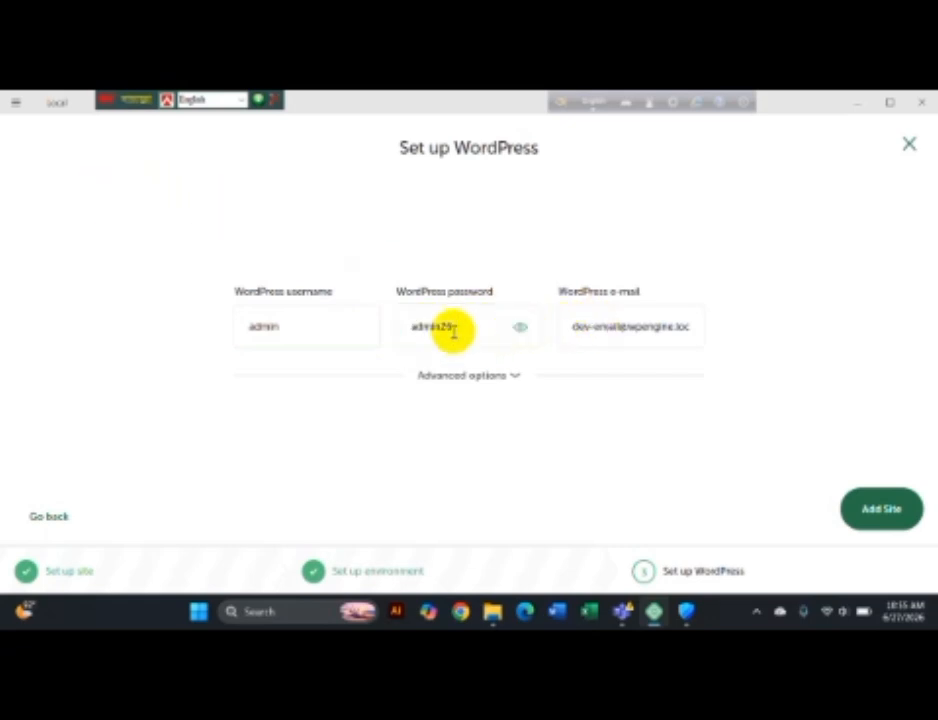
Step: Replace the default admin e-mail with a different pasted address
drag(574, 327, 723, 328)
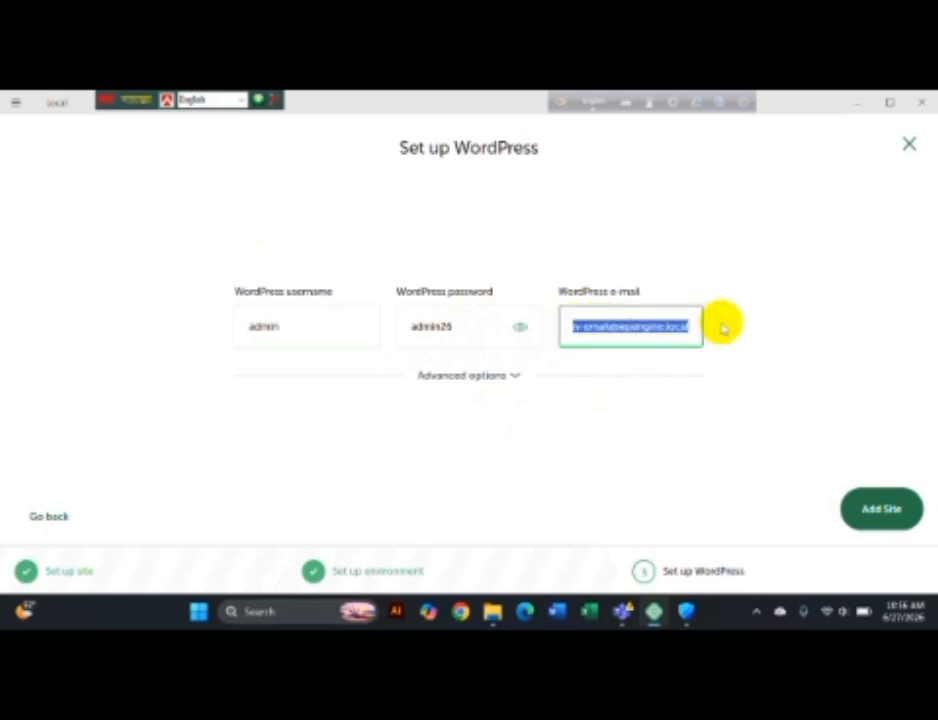
click(722, 327)
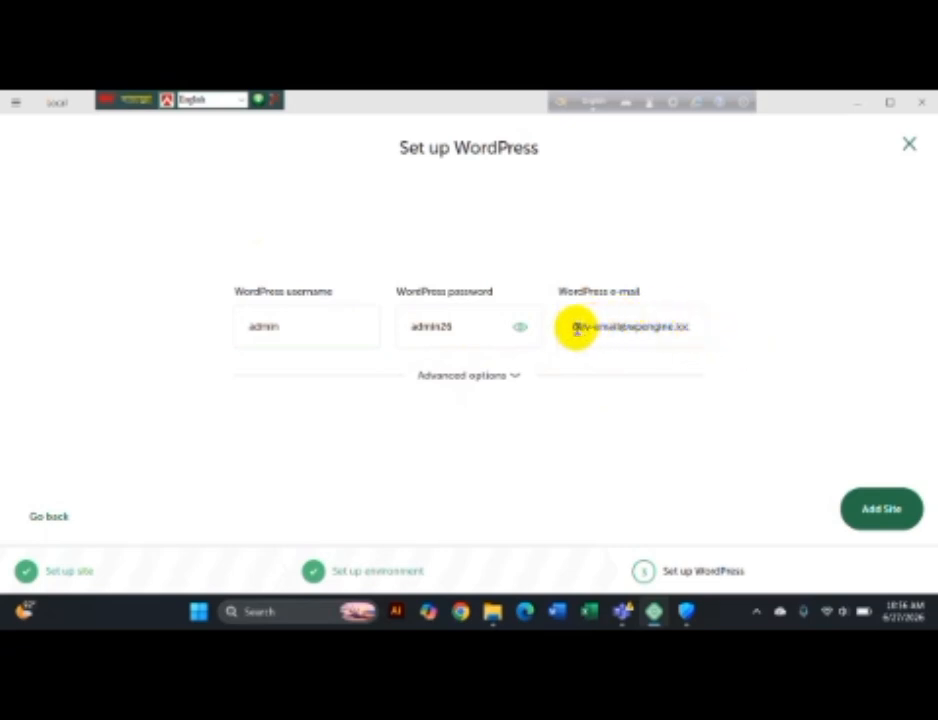
drag(574, 327, 653, 335)
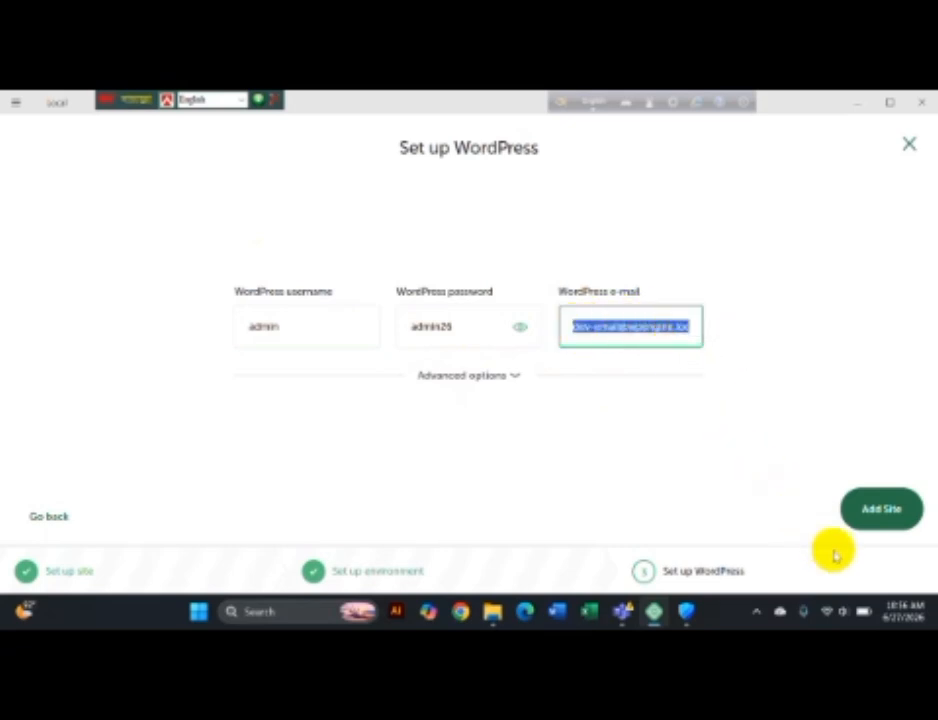
key(ctrl+v)
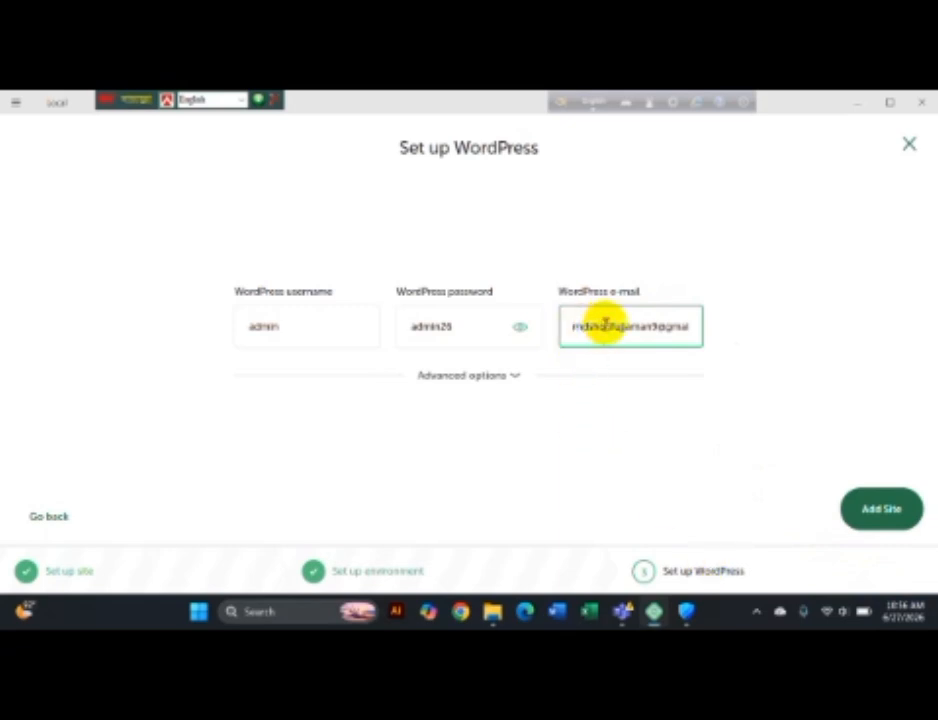
Step: Add My First Site, wait for provisioning, and dismiss the 'My First Site Added' notice
click(873, 508)
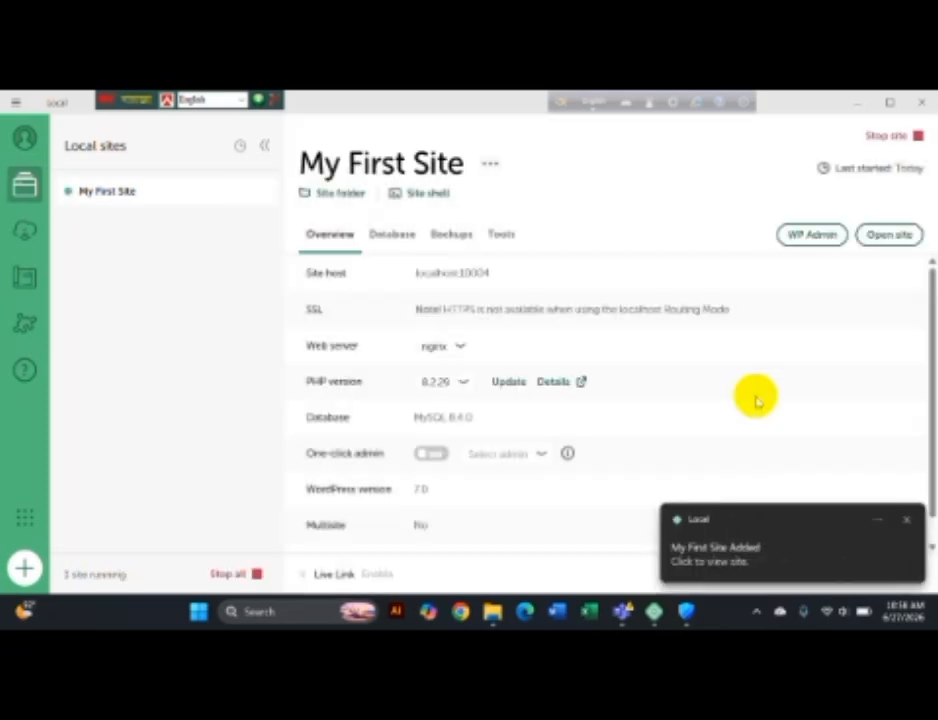
click(725, 562)
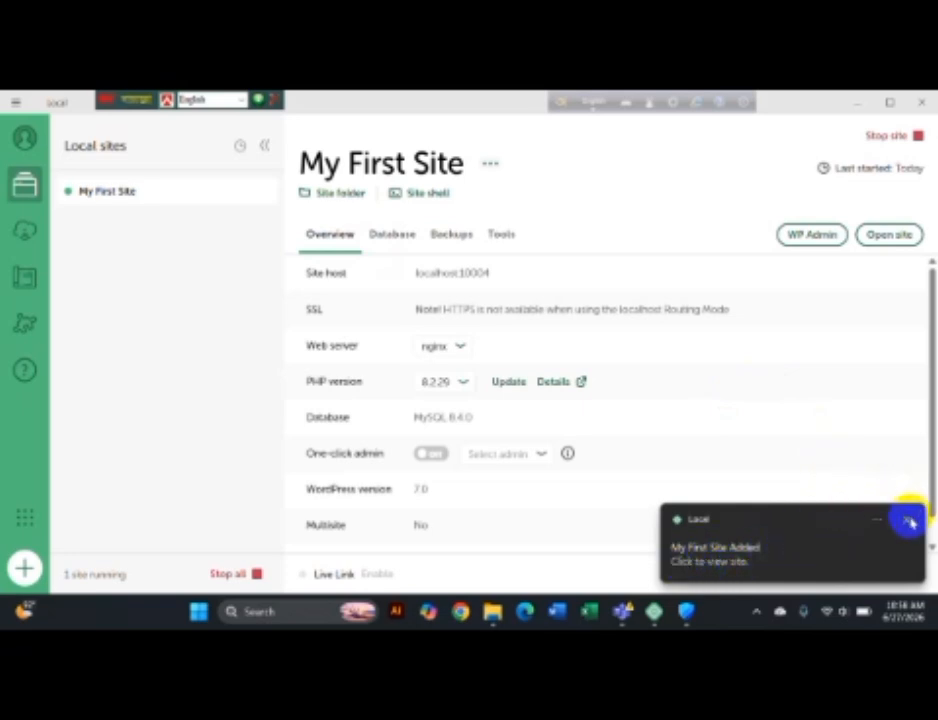
click(908, 521)
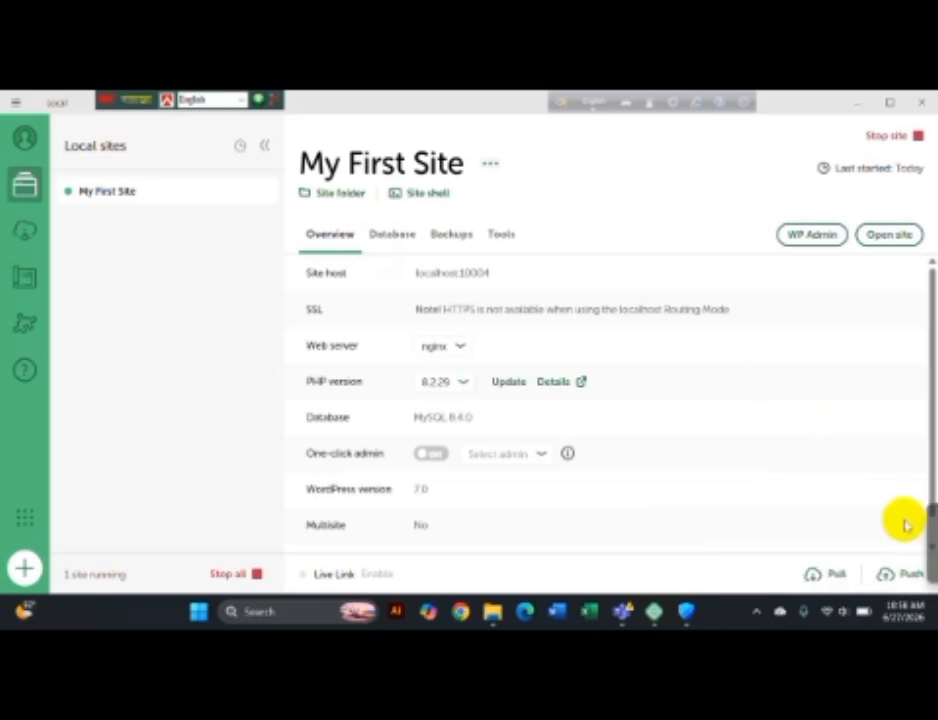
scroll(573, 310, down, 1)
scroll(575, 305, up, 1)
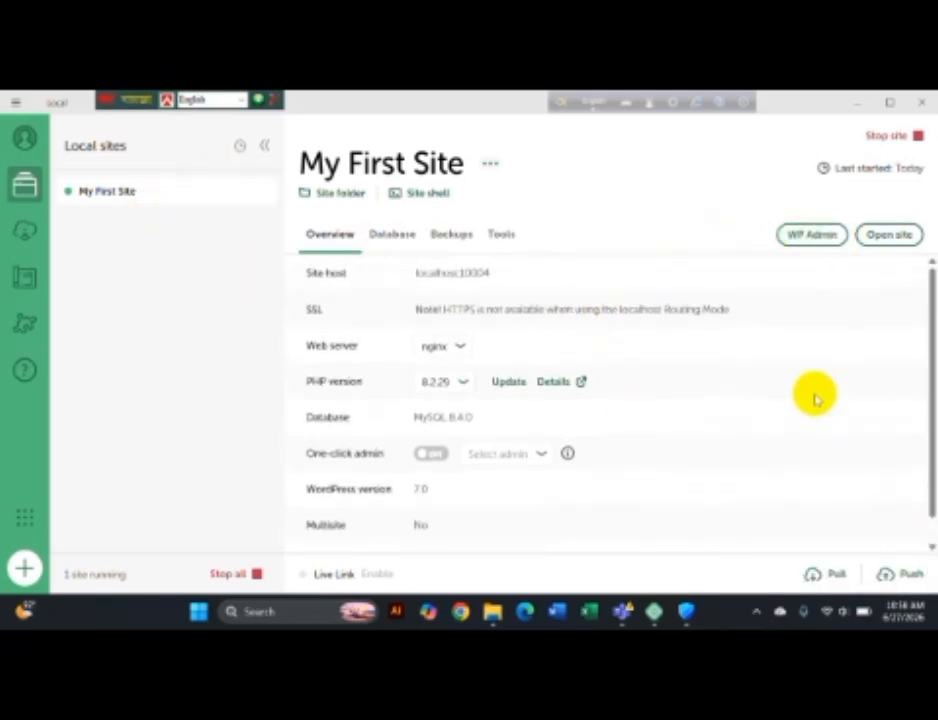
Step: View My First Site's front page in the browser, then return to Local
click(890, 235)
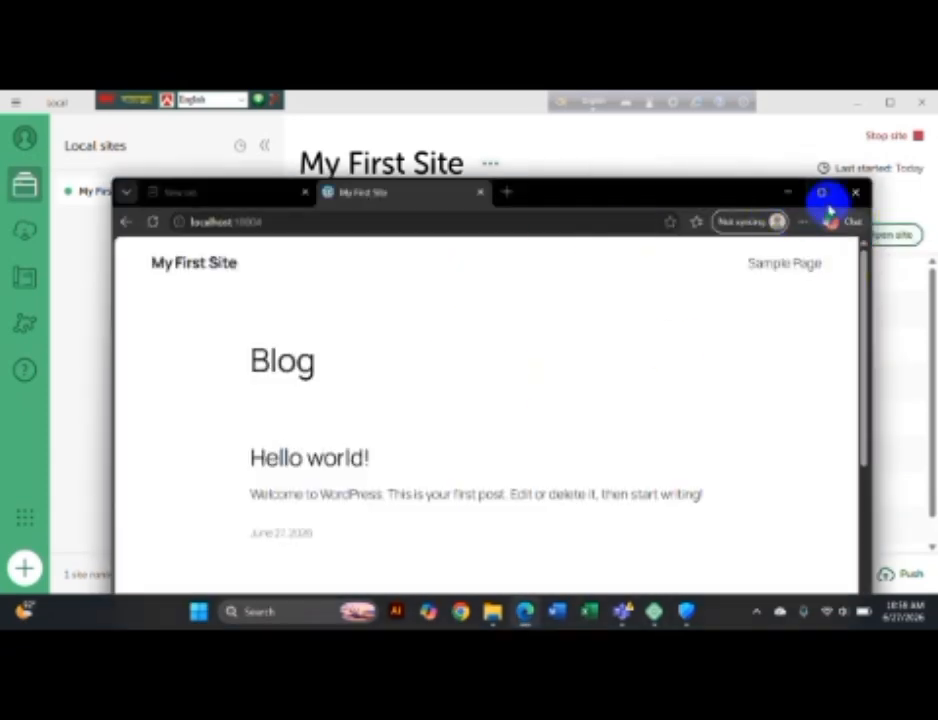
click(822, 195)
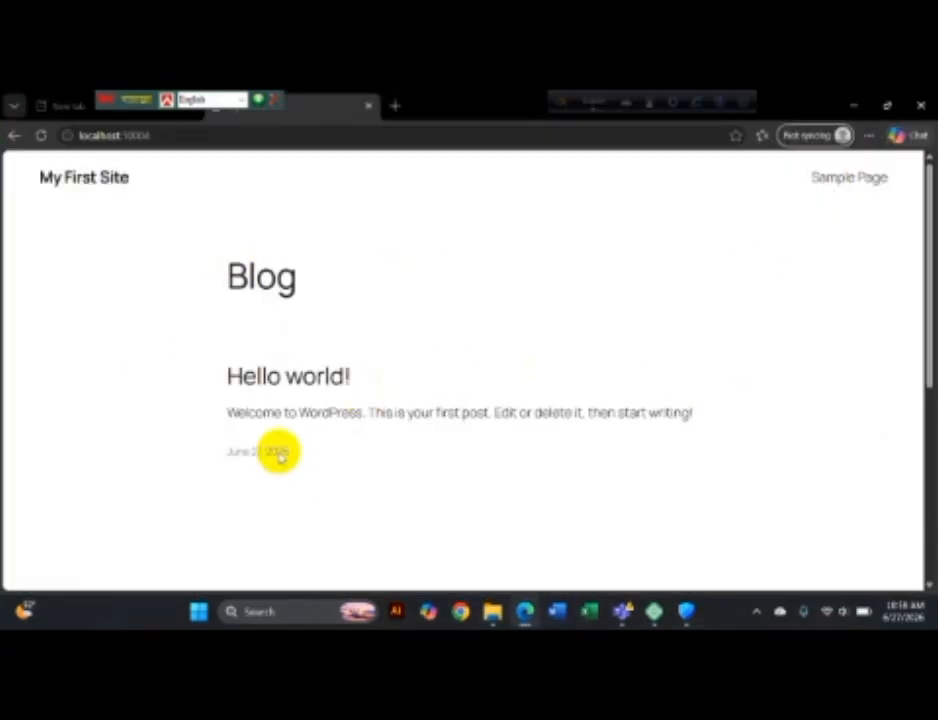
click(857, 107)
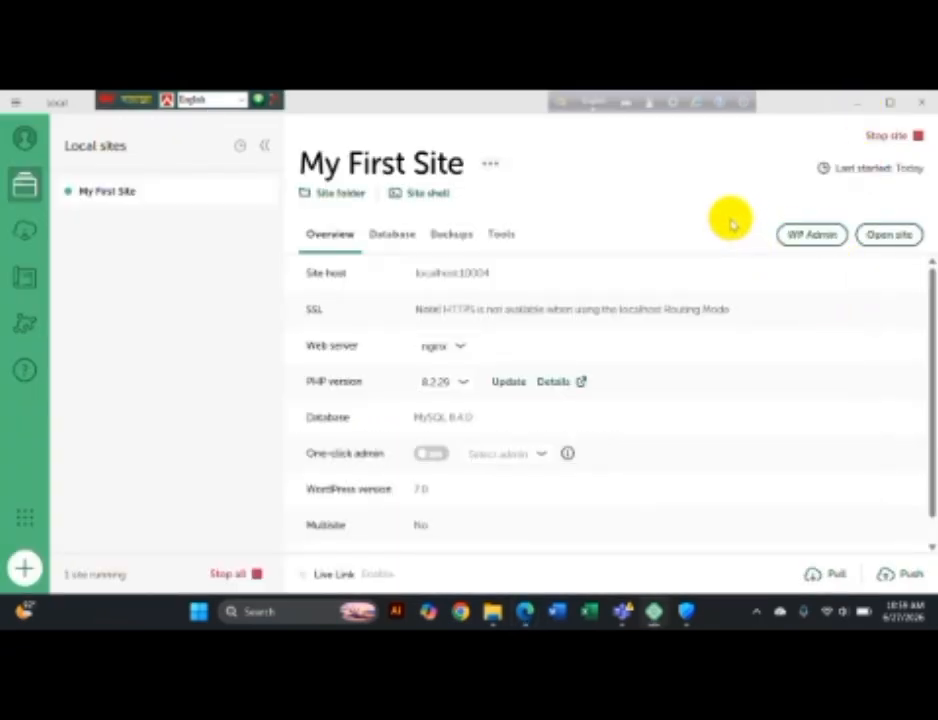
click(886, 234)
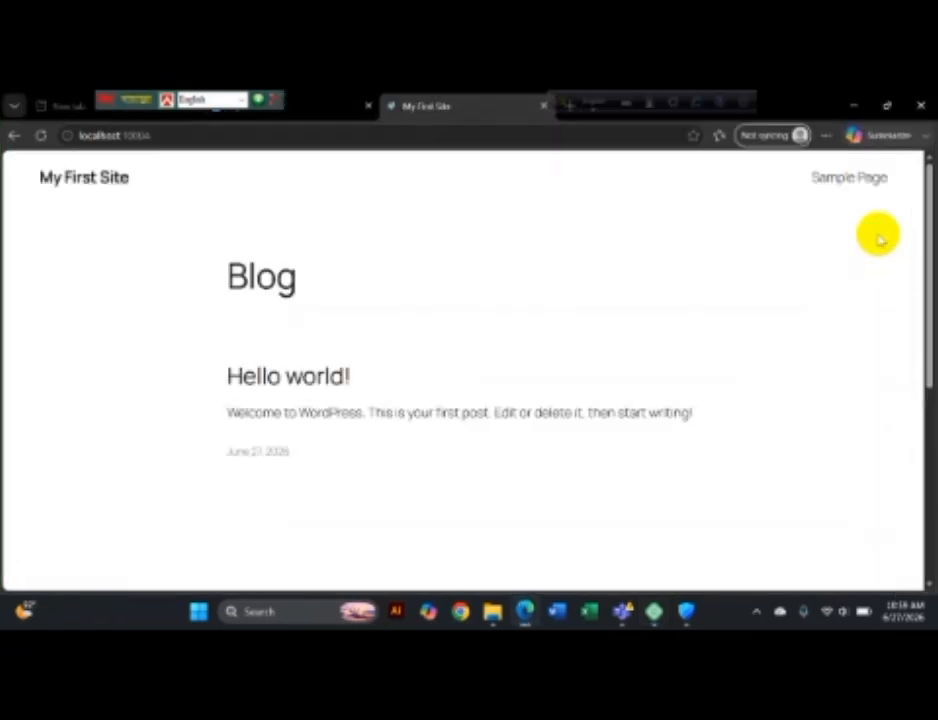
click(843, 107)
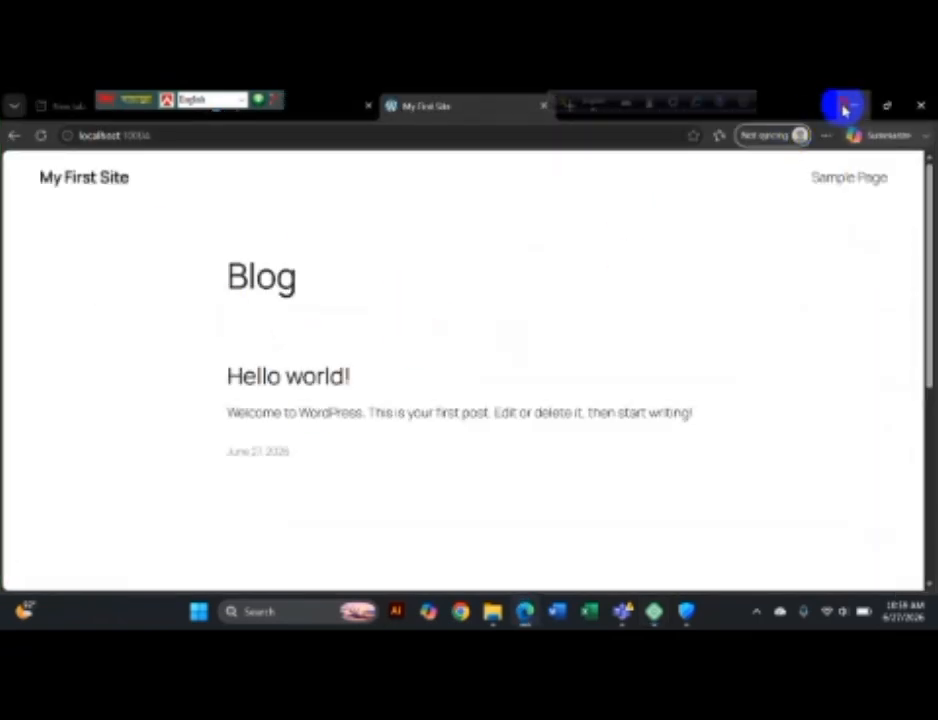
Step: Log in to WP Admin as admin with the site password, then return to Local
click(805, 235)
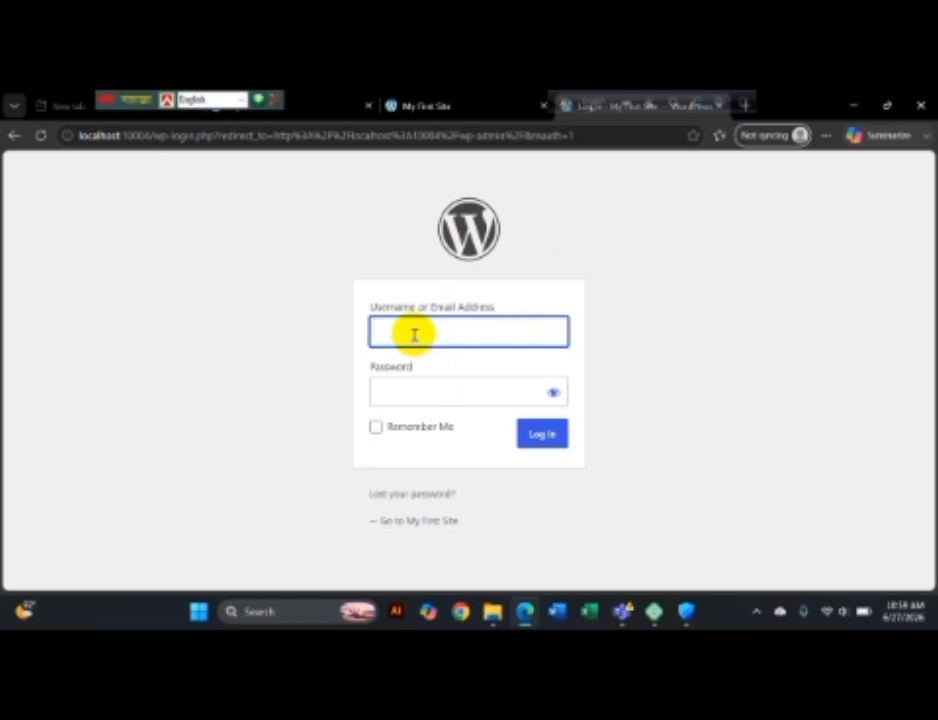
text(admin)
key(Return)
text(admin12)
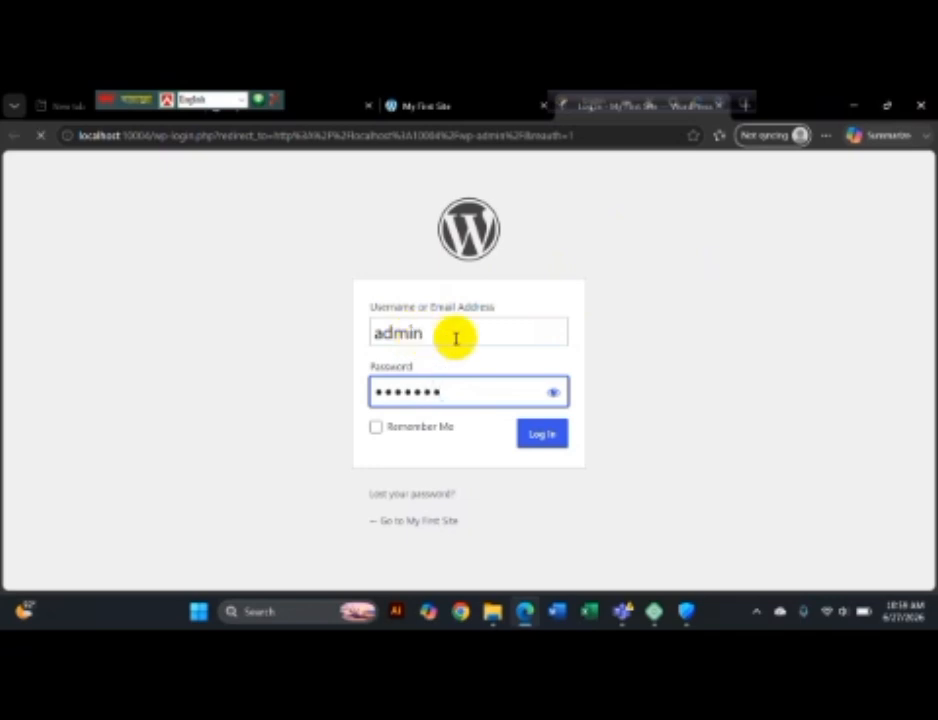
click(542, 432)
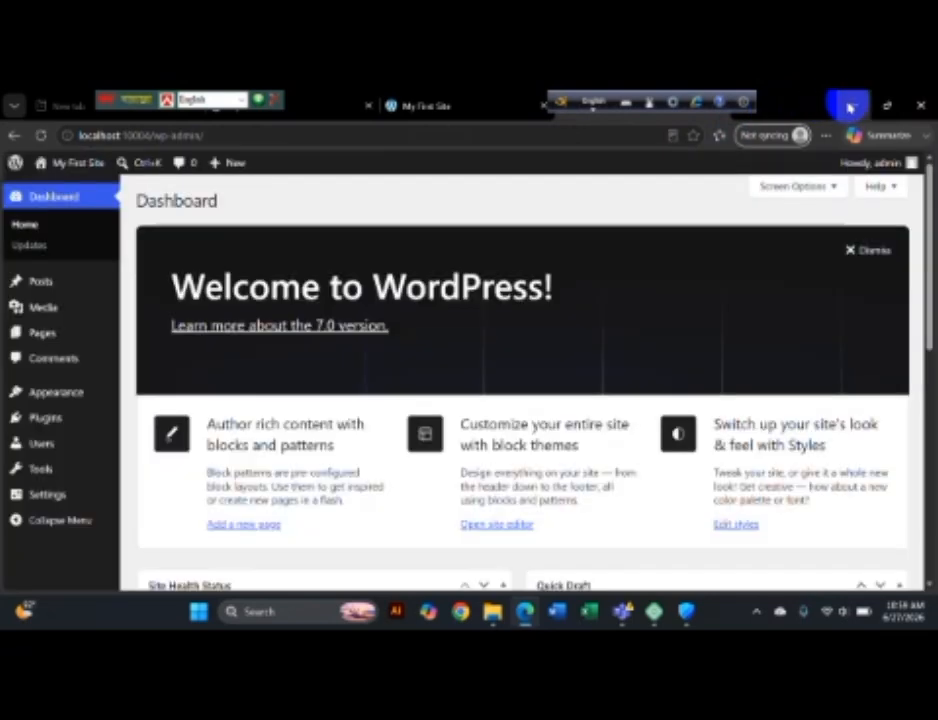
click(850, 105)
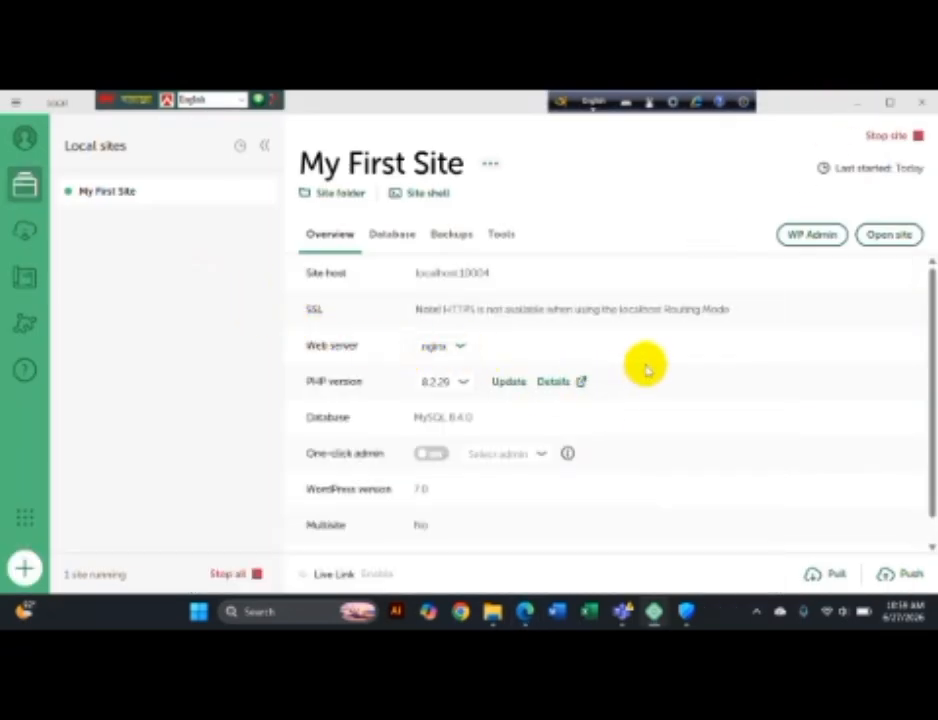
click(888, 238)
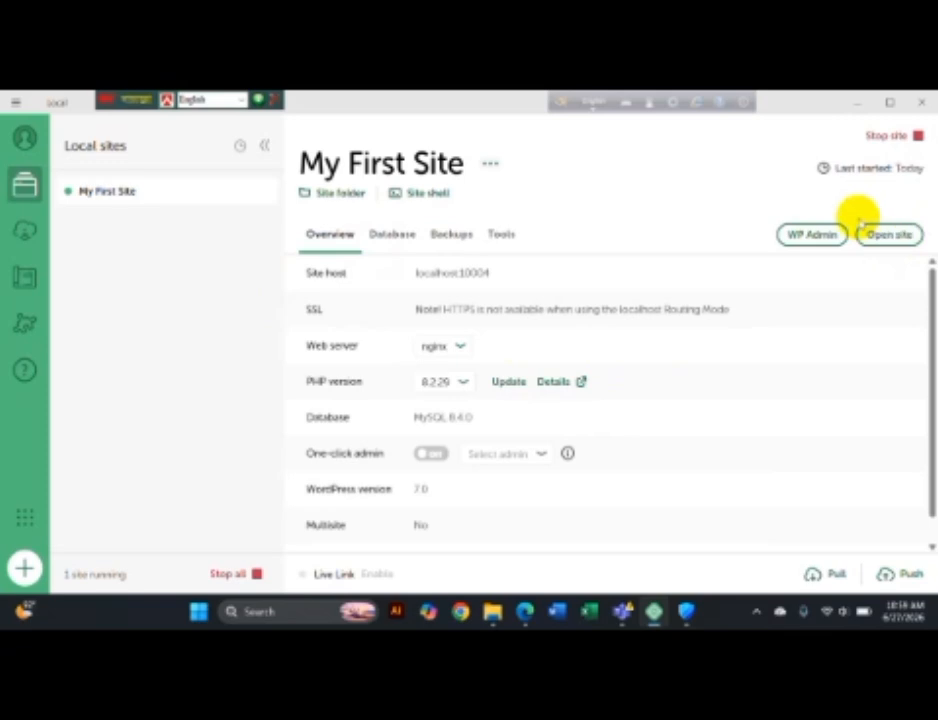